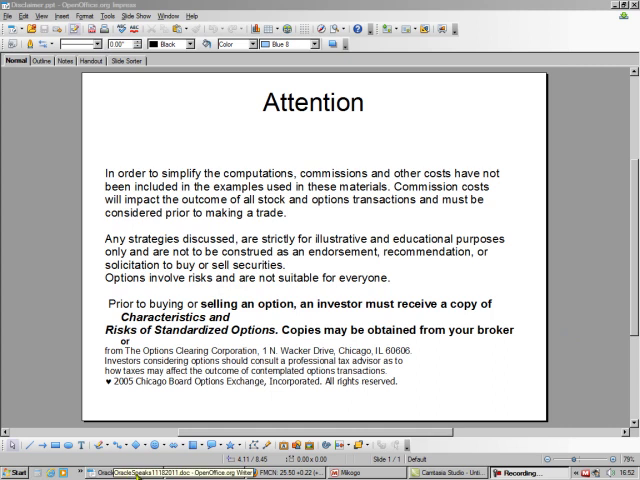
Bring the trade notes document forward and dismiss the floating Table toolbar.
left_click(137, 474)
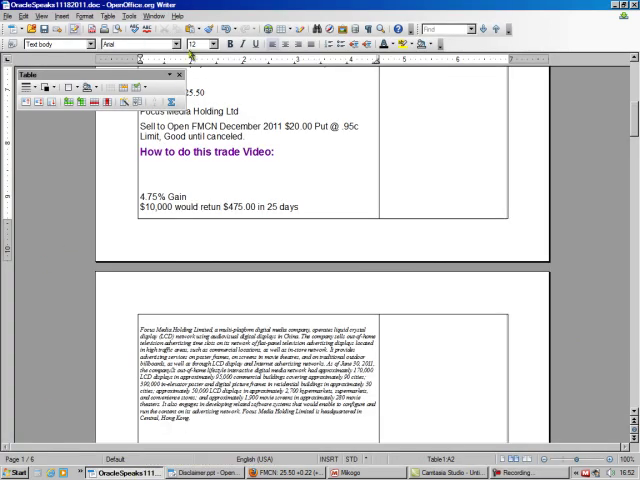
left_click(180, 75)
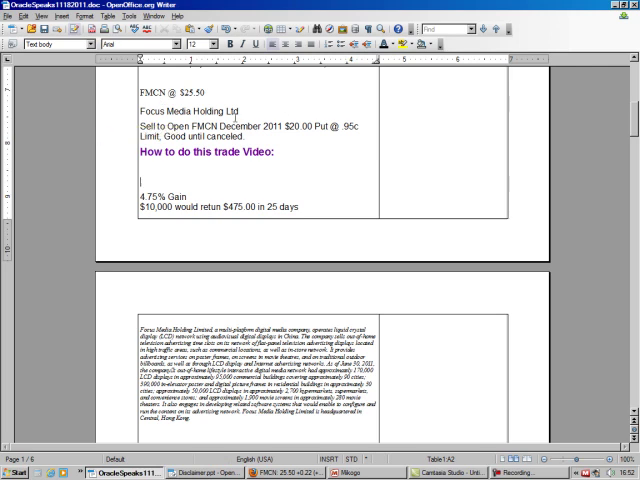
scroll(74, 265, "down", 1)
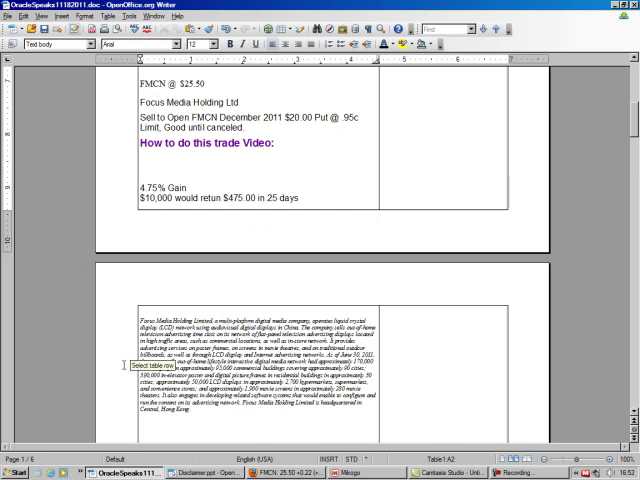
Review the FMCN quote page and its Corporate Snapshot chart.
left_click(290, 472)
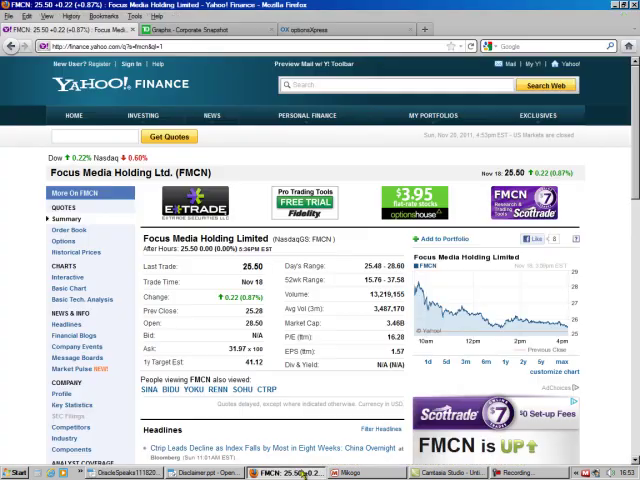
scroll(9, 212, "down", 1)
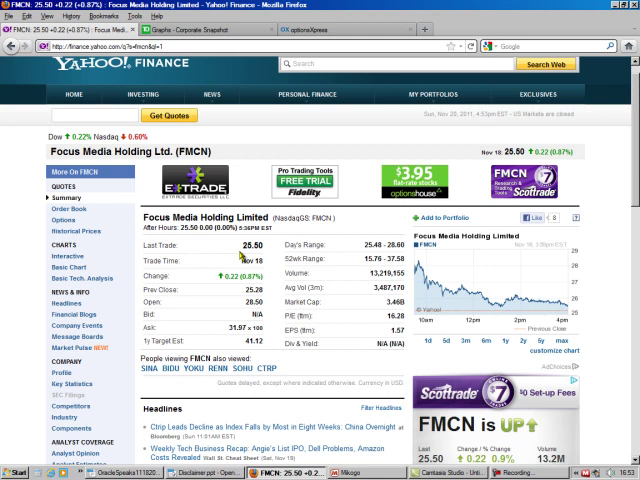
left_click(233, 30)
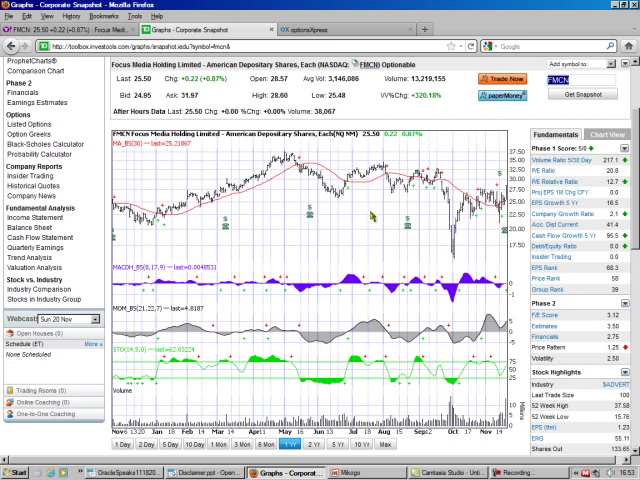
Load the FMCN Dec11 option chain in optionsXpress, then return to the trade notes.
left_click(354, 32)
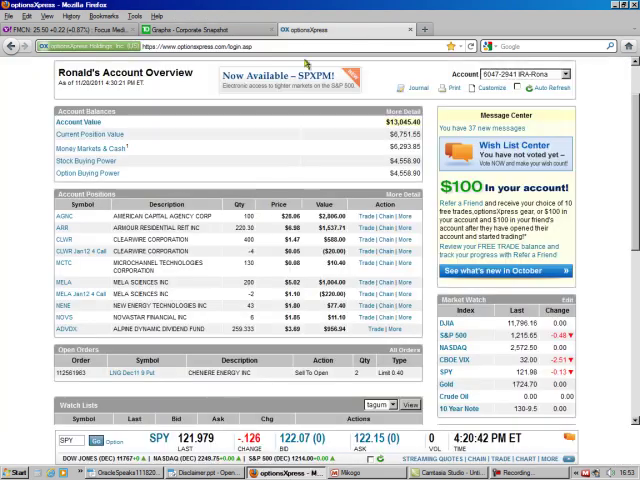
left_click(386, 217)
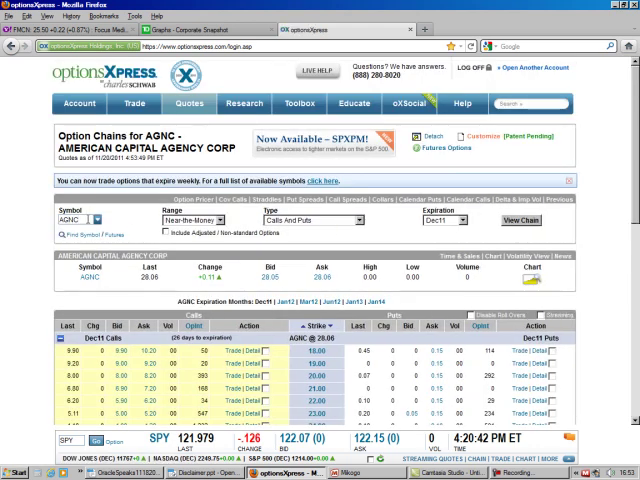
type("A")
key("BackSpace")
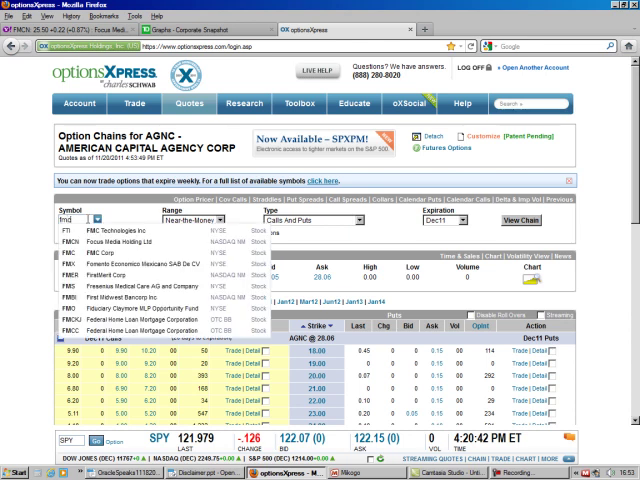
type("cn")
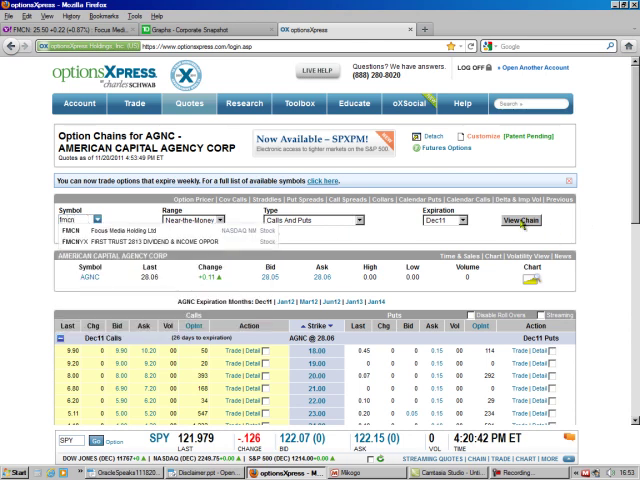
left_click(521, 224)
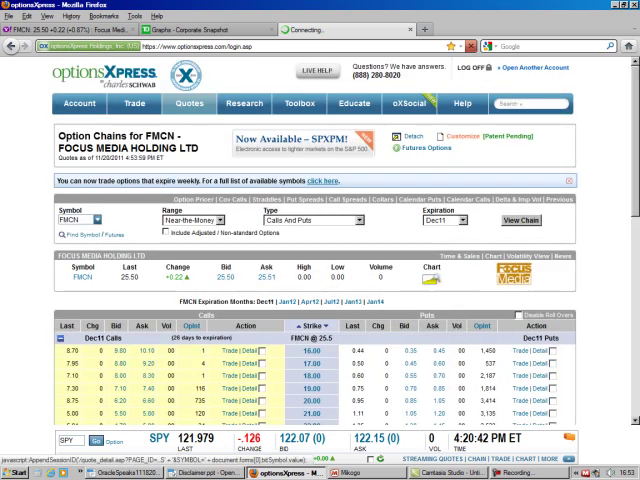
scroll(320, 300, "down", 1)
scroll(320, 300, "down", 1)
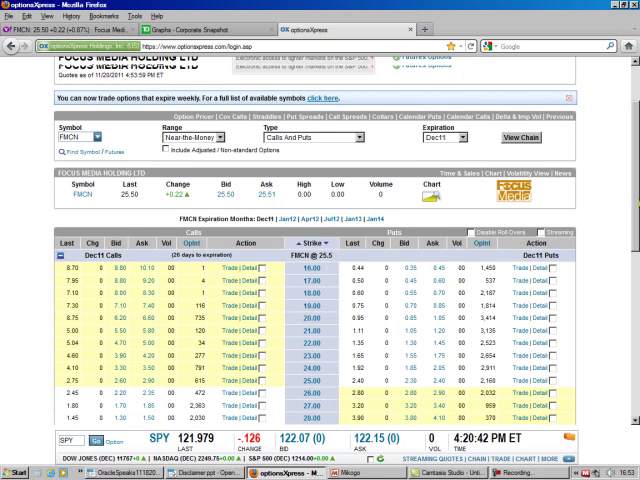
scroll(320, 300, "down", 1)
scroll(320, 300, "down", 1)
scroll(320, 250, "down", 1)
scroll(320, 250, "down", 1)
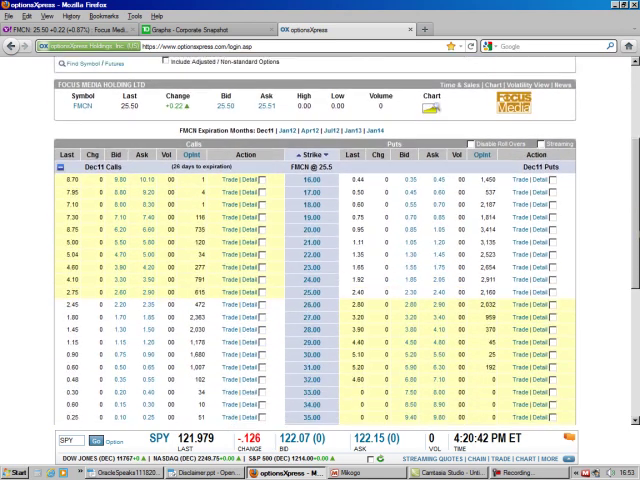
scroll(320, 250, "down", 1)
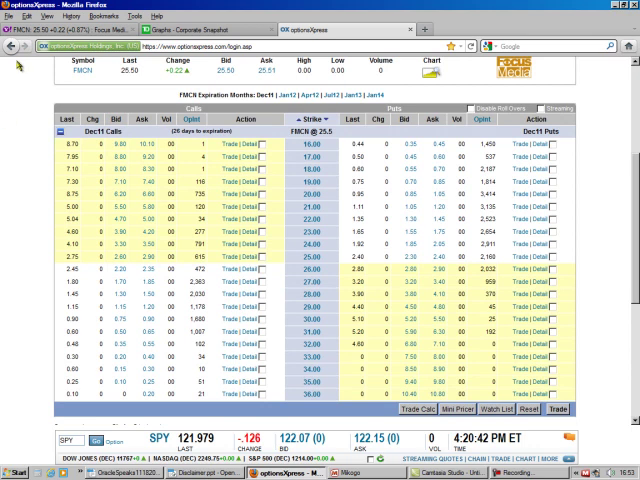
left_click(137, 471)
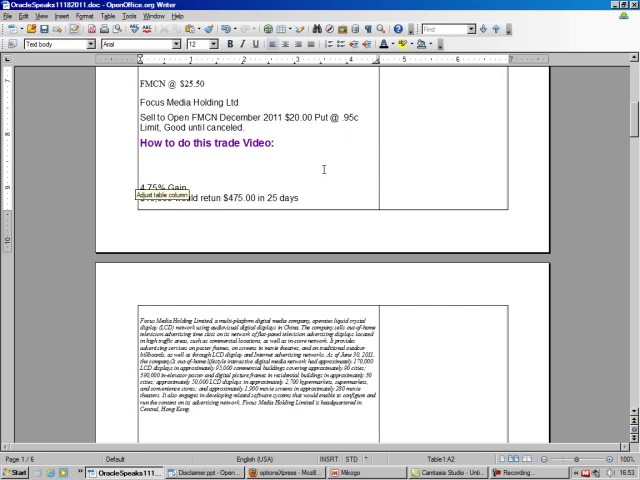
Return to the FMCN Dec11 option chain to check the $20 strike probabilities.
left_click(308, 475)
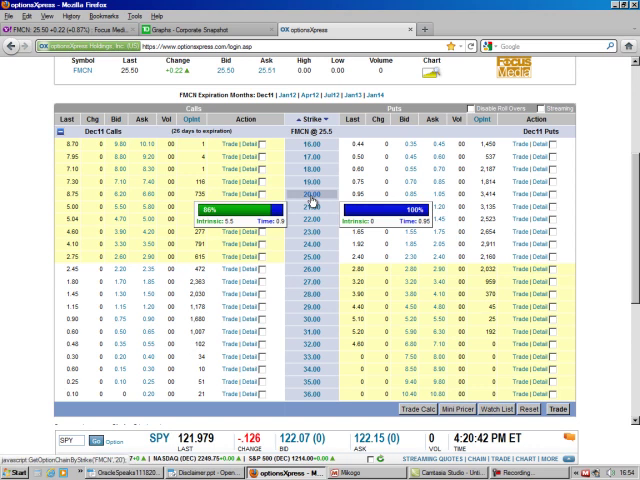
Start a trade from the Puts side of the 20.00 strike row.
left_click(520, 197)
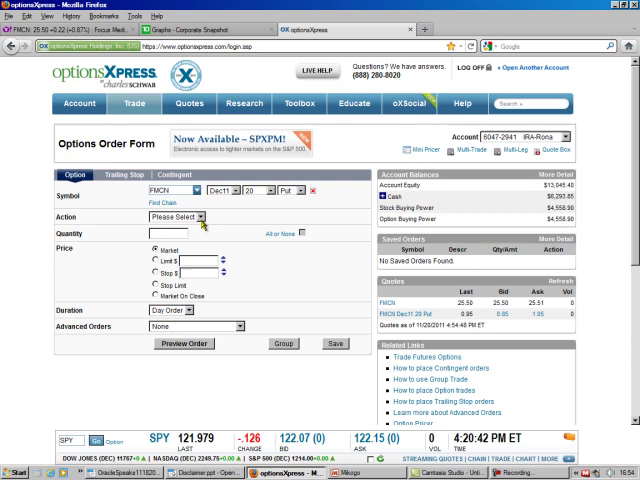
Set the order to Sell To Open with a quantity of 2 contracts.
left_click(201, 216)
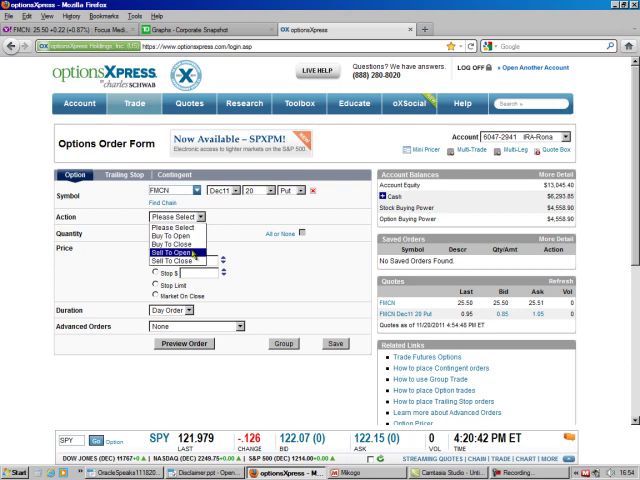
left_click(192, 252)
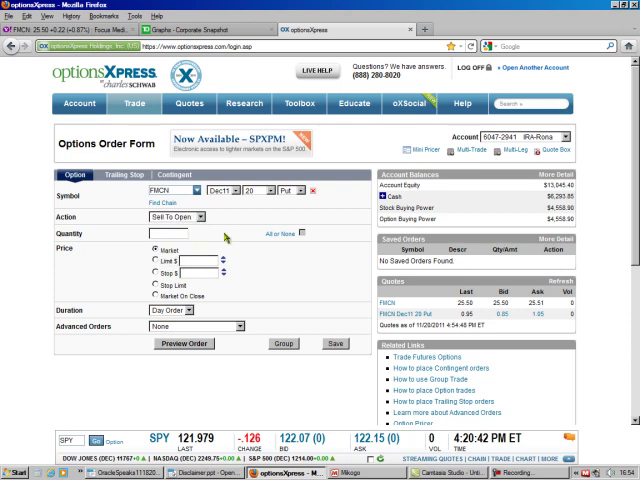
left_click(162, 233)
type("2")
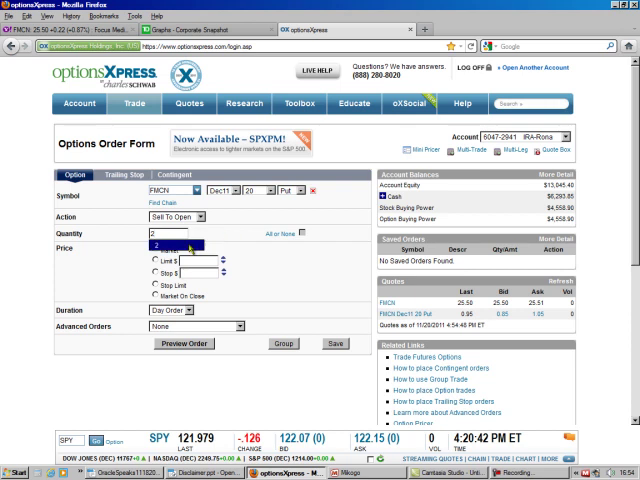
left_click(180, 247)
Make it a 0.95 limit order, Good Until Cancelled, and preview it.
left_click(155, 259)
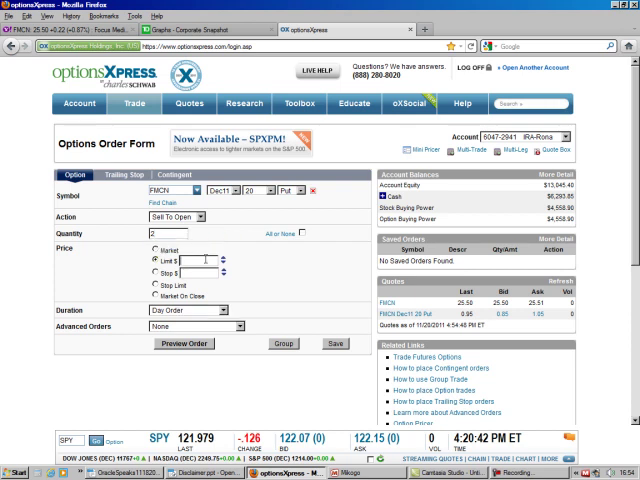
key("Tab")
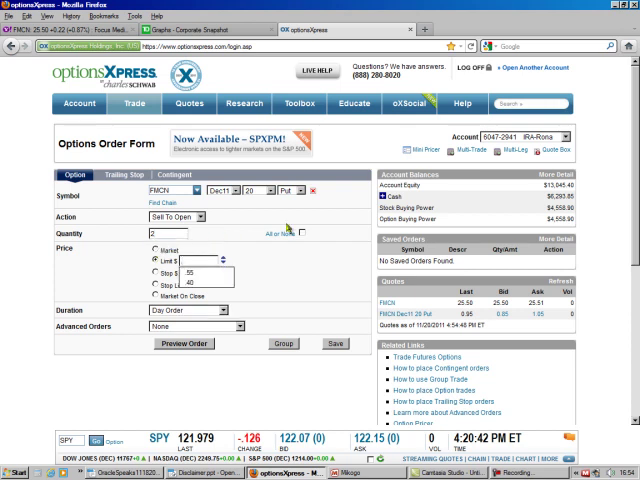
type(".95")
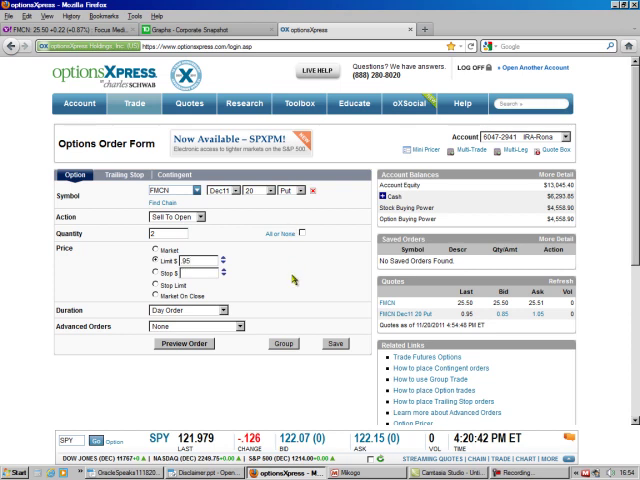
left_click(224, 310)
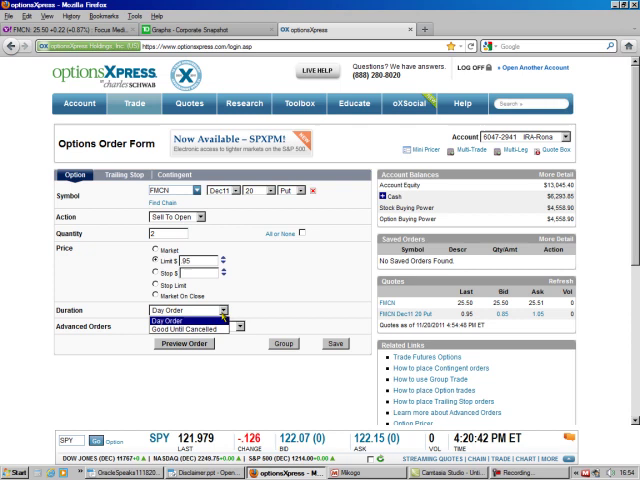
left_click(215, 331)
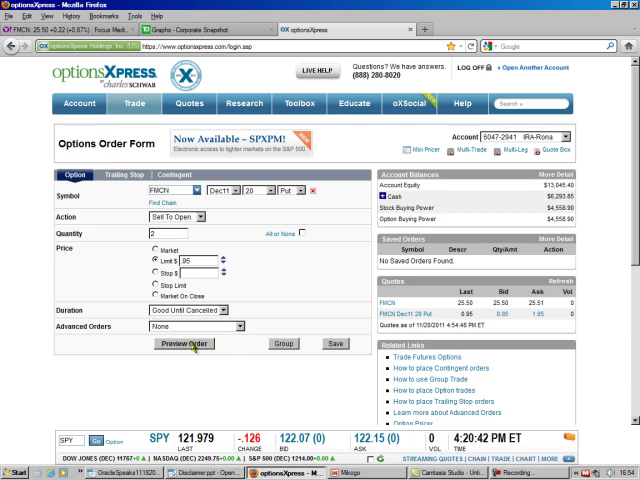
left_click(195, 344)
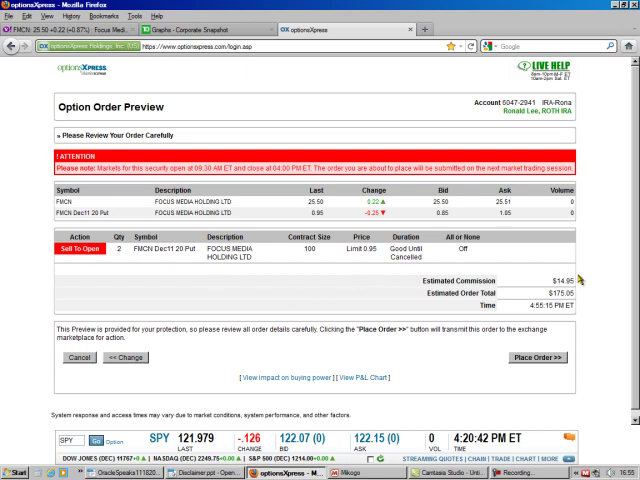
Place the order, check its status, and view it under Open Orders in the account overview.
left_click(552, 358)
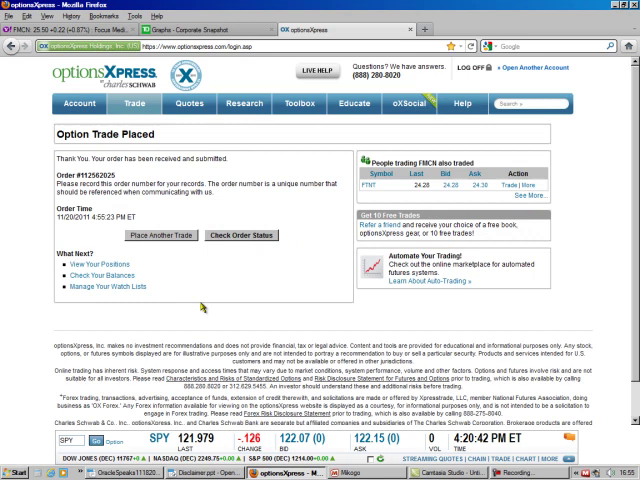
left_click(230, 240)
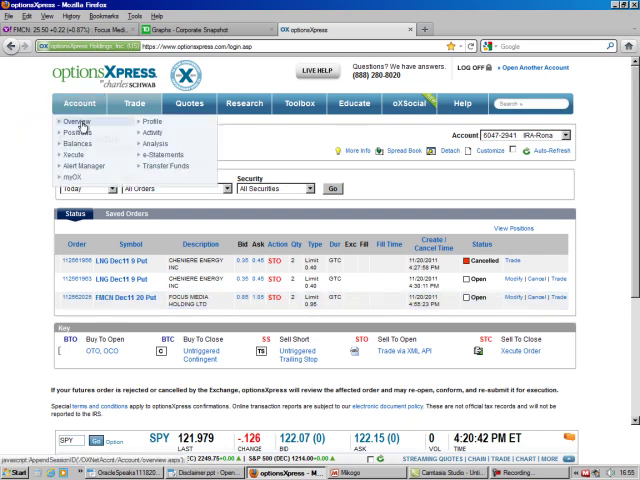
left_click(83, 127)
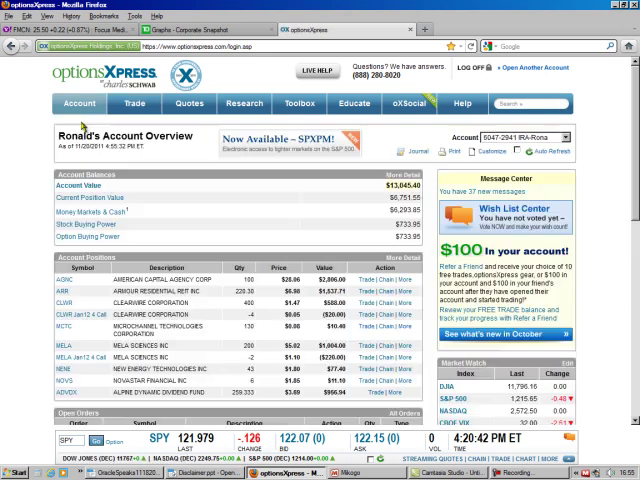
scroll(22, 169, "down", 3)
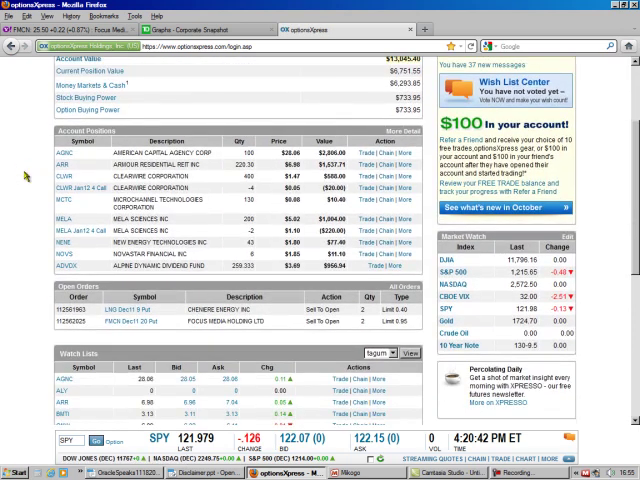